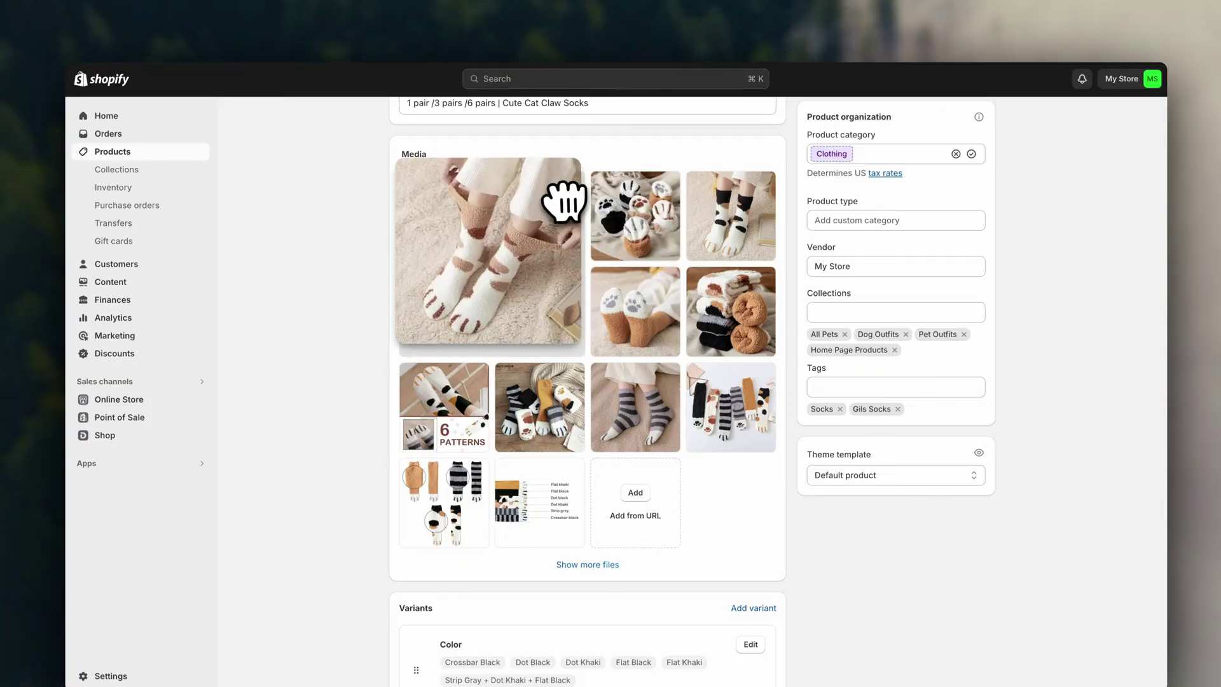
Move the photo of feet wearing the Cute Cat Claw Socks into the first media slot
drag(657, 191, 564, 197)
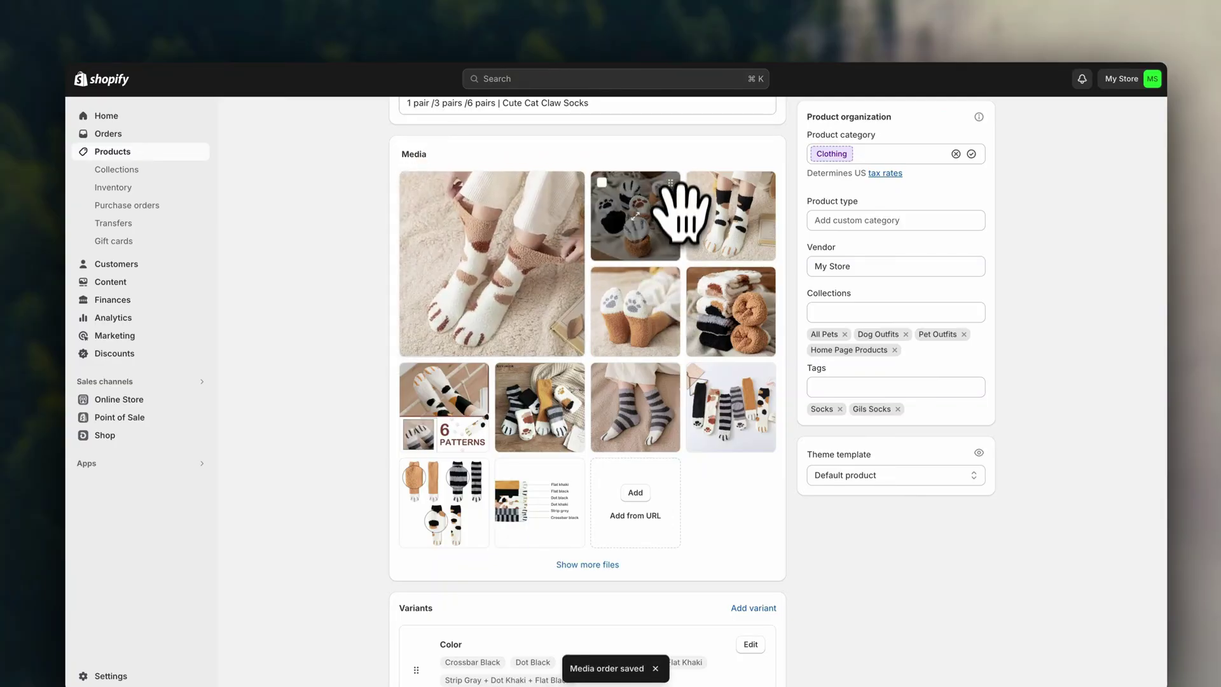
scroll(376, 314, down, 5)
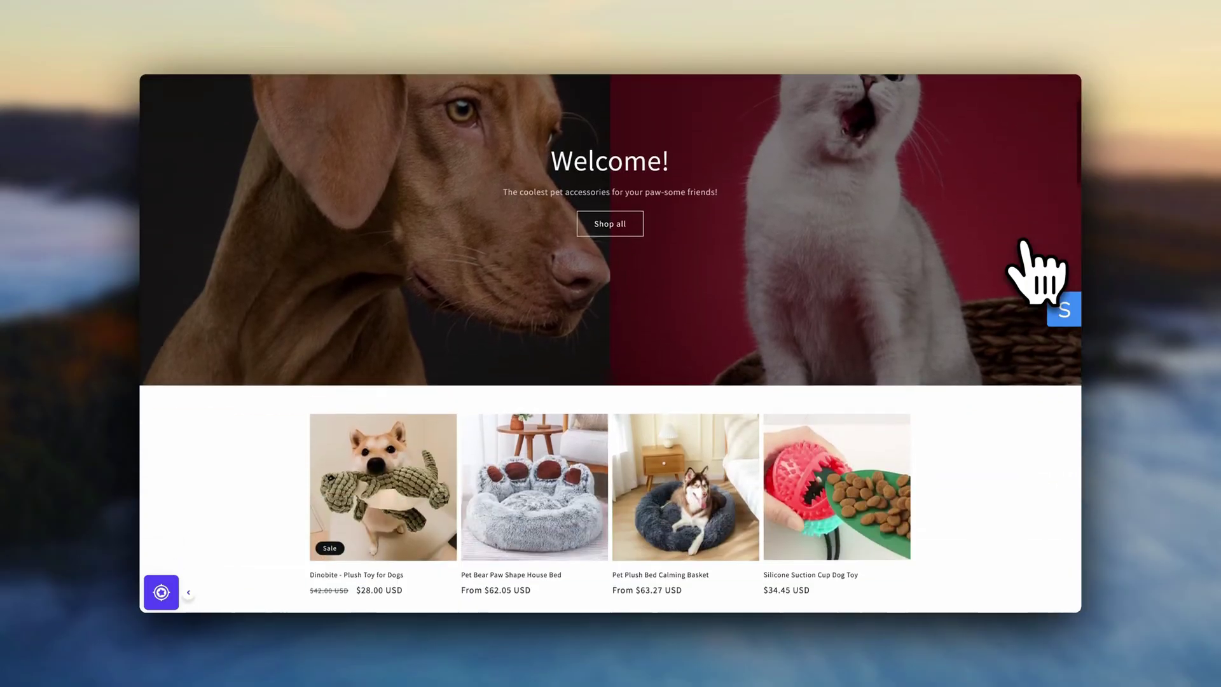
scroll(1035, 272, down, 3)
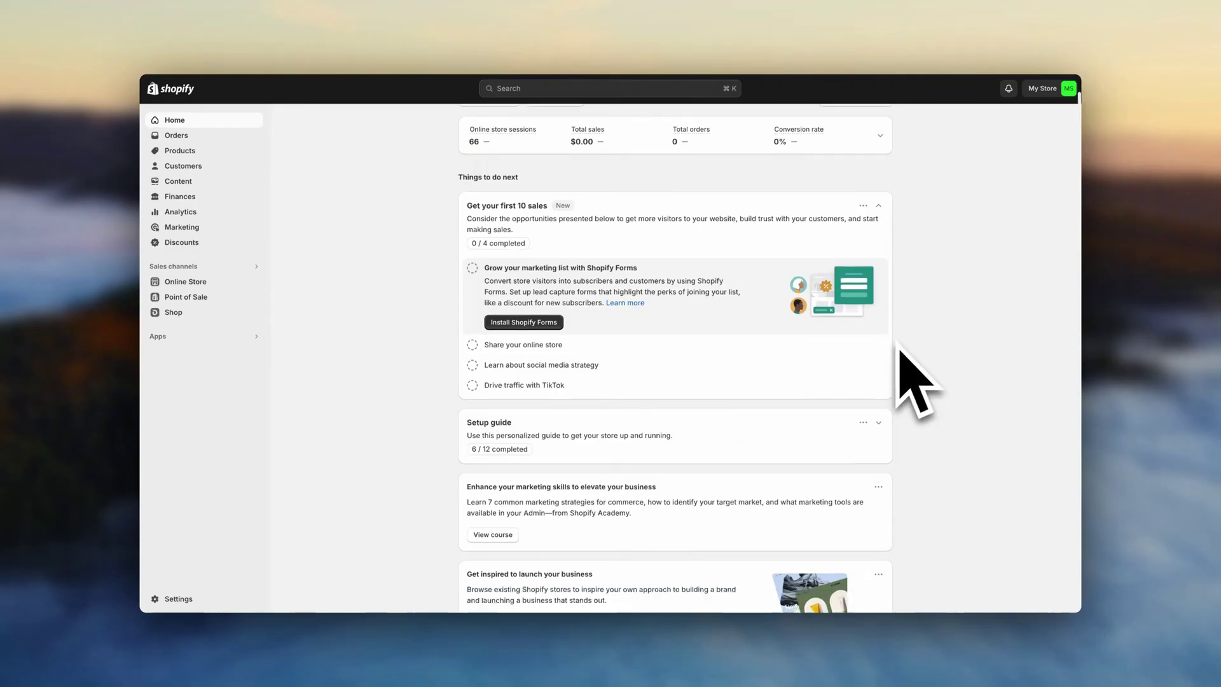
scroll(913, 374, down, 3)
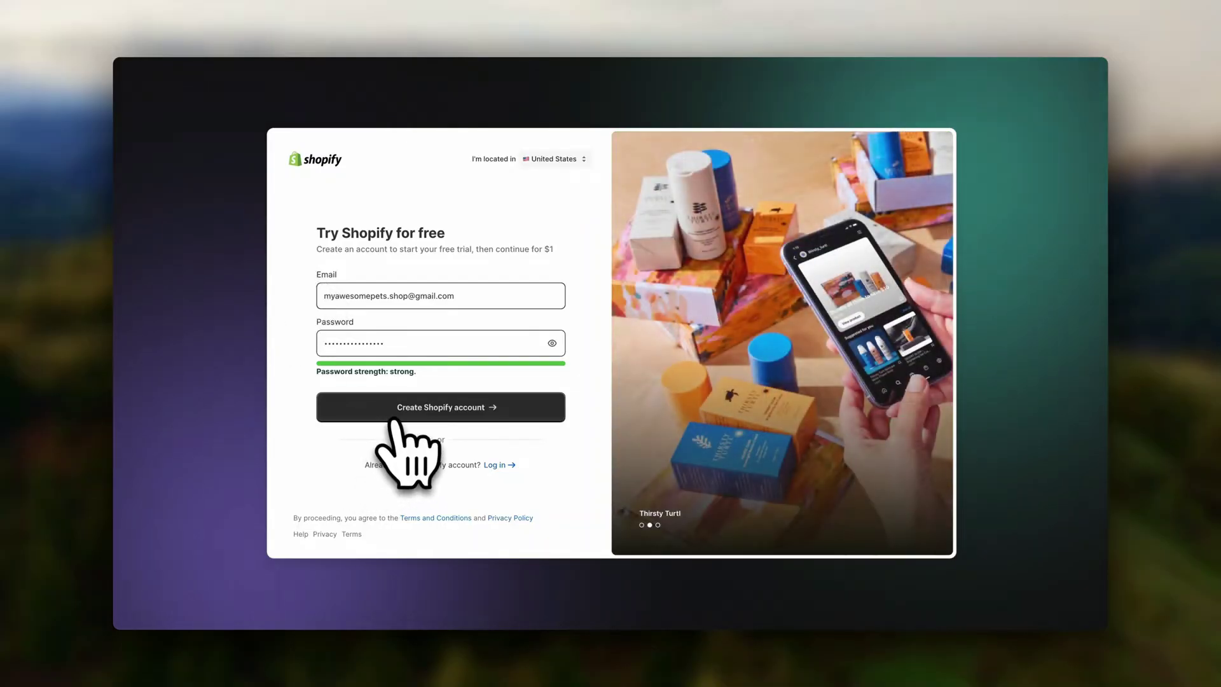
Create the Shopify account and onboard as an online store, adding digital products to what it sells
click(401, 421)
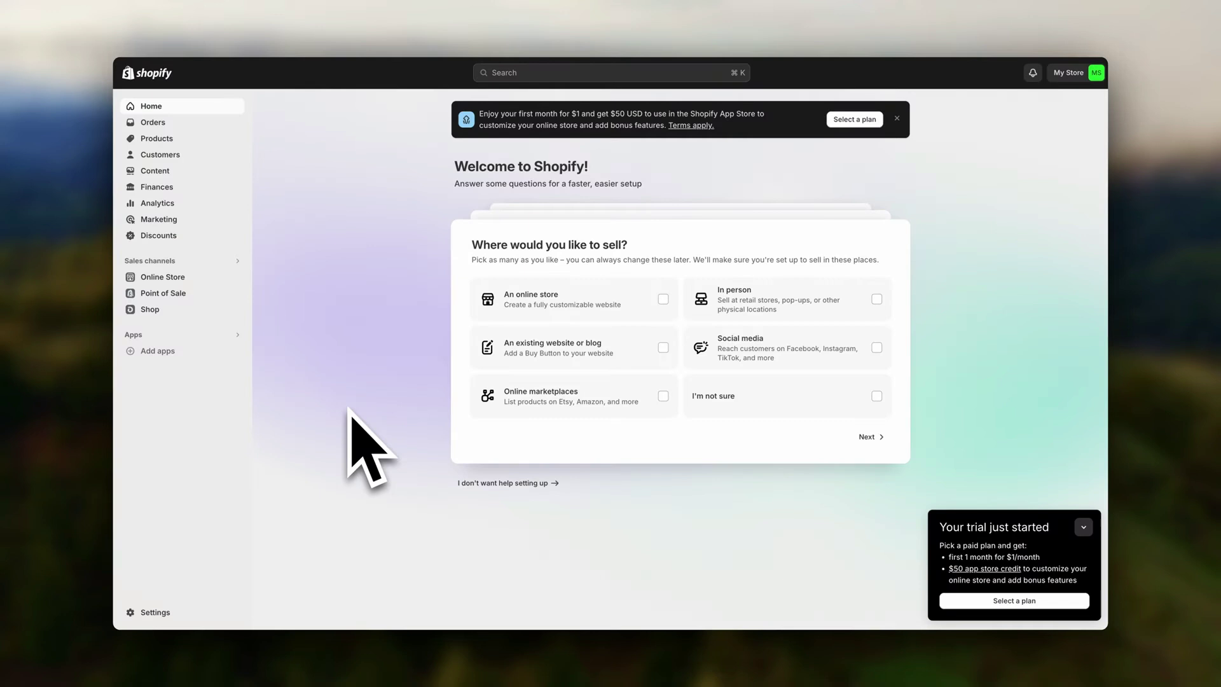
click(489, 302)
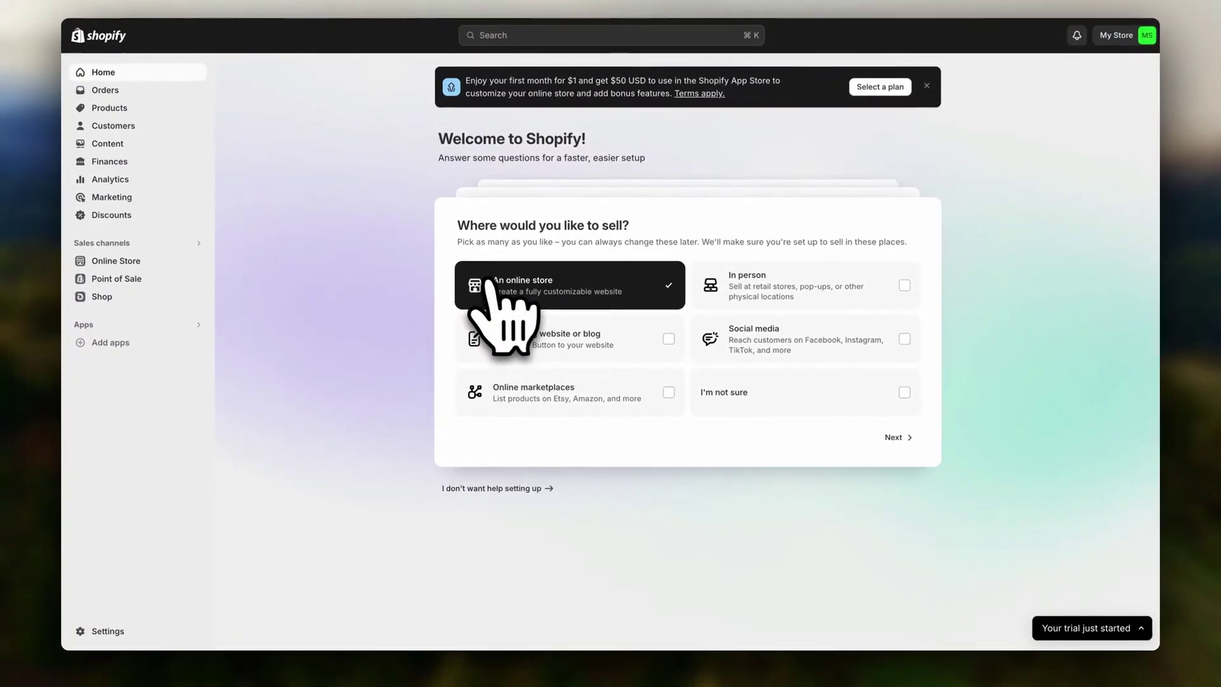
click(897, 437)
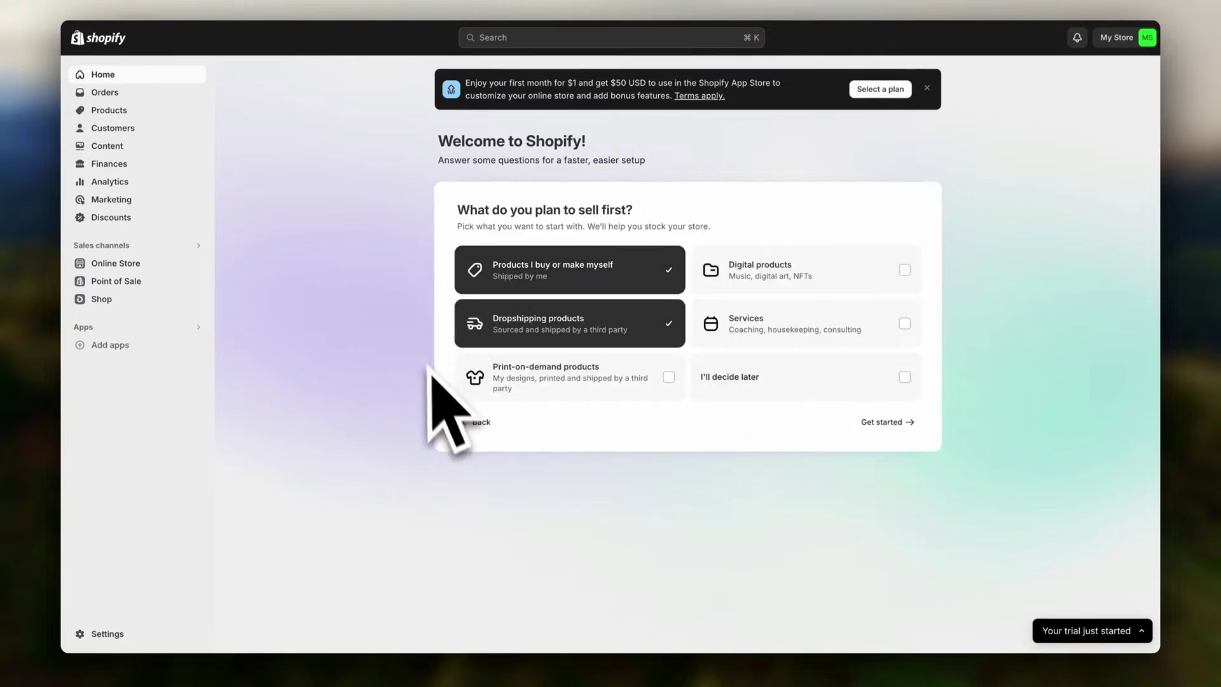
click(911, 276)
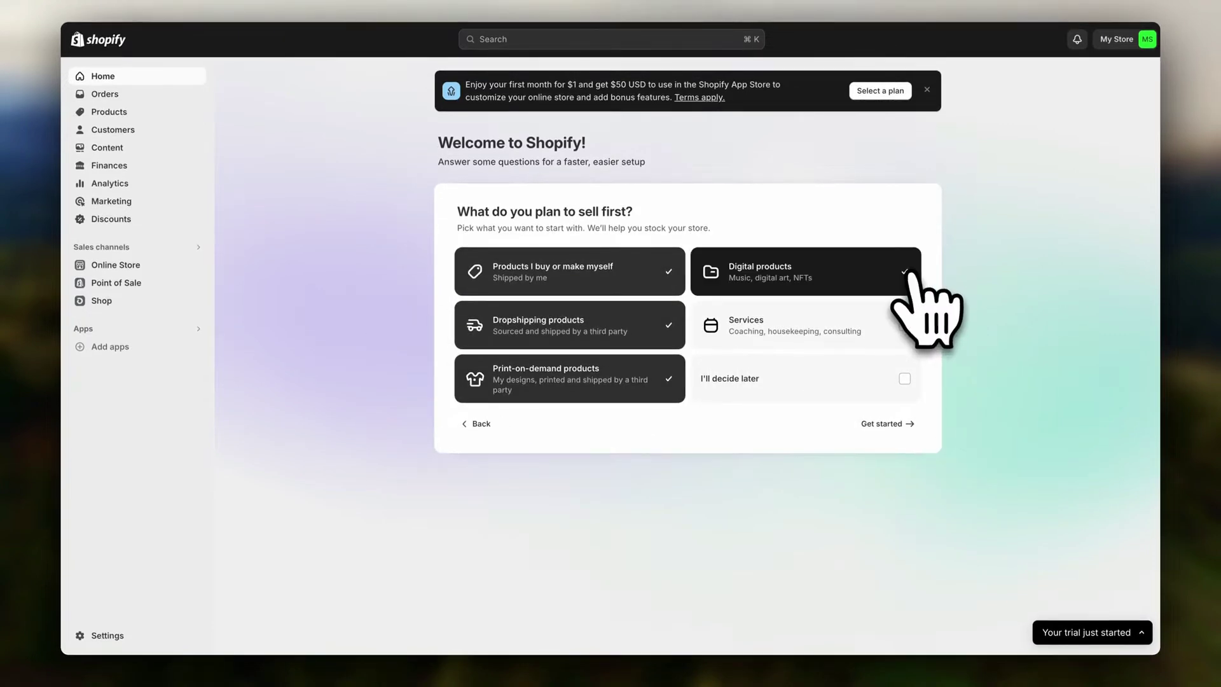
click(915, 436)
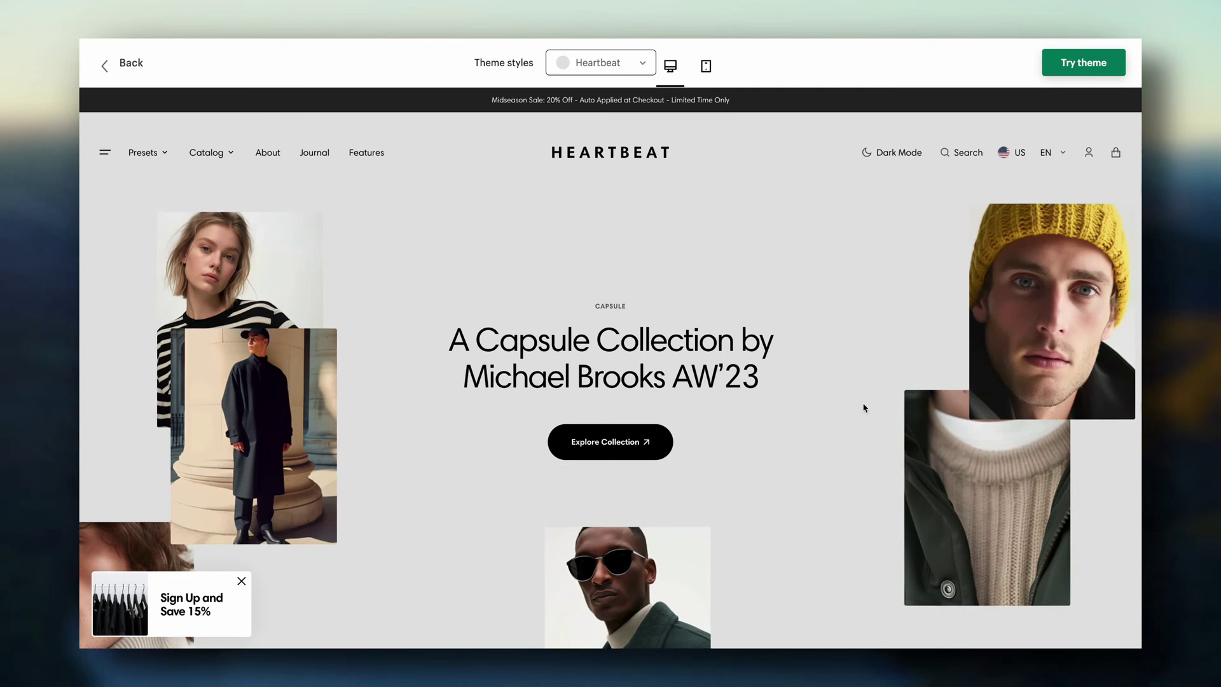
scroll(861, 494, down, 5)
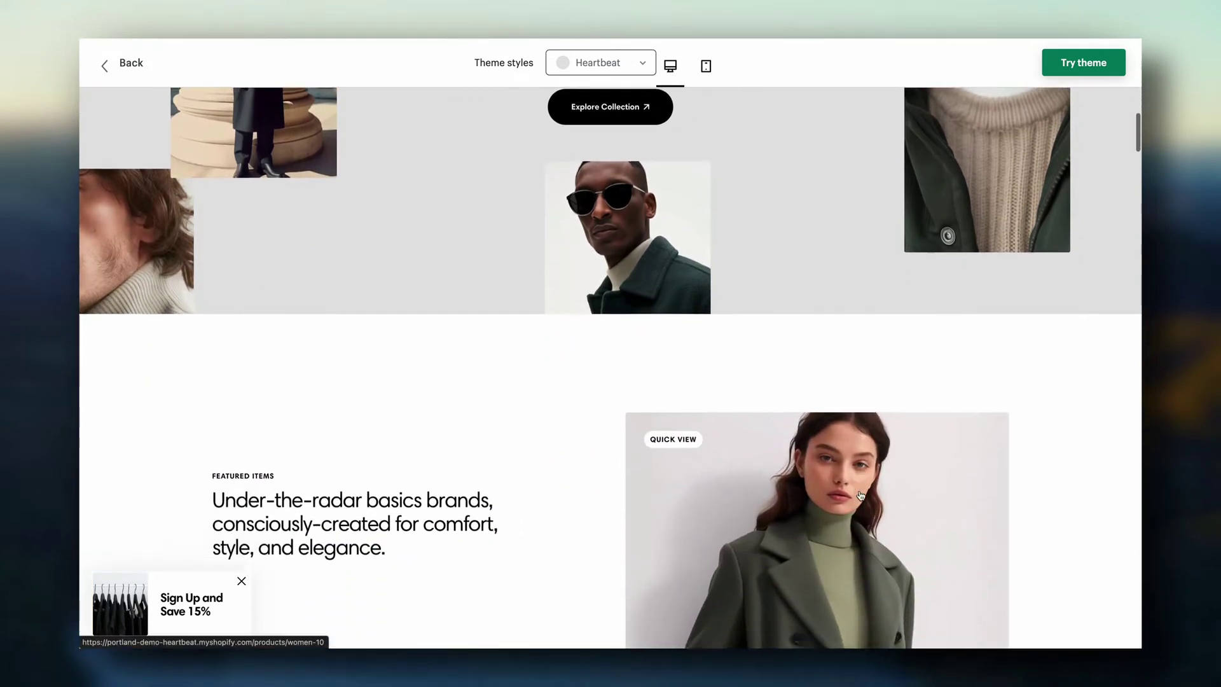
scroll(861, 496, down, 4)
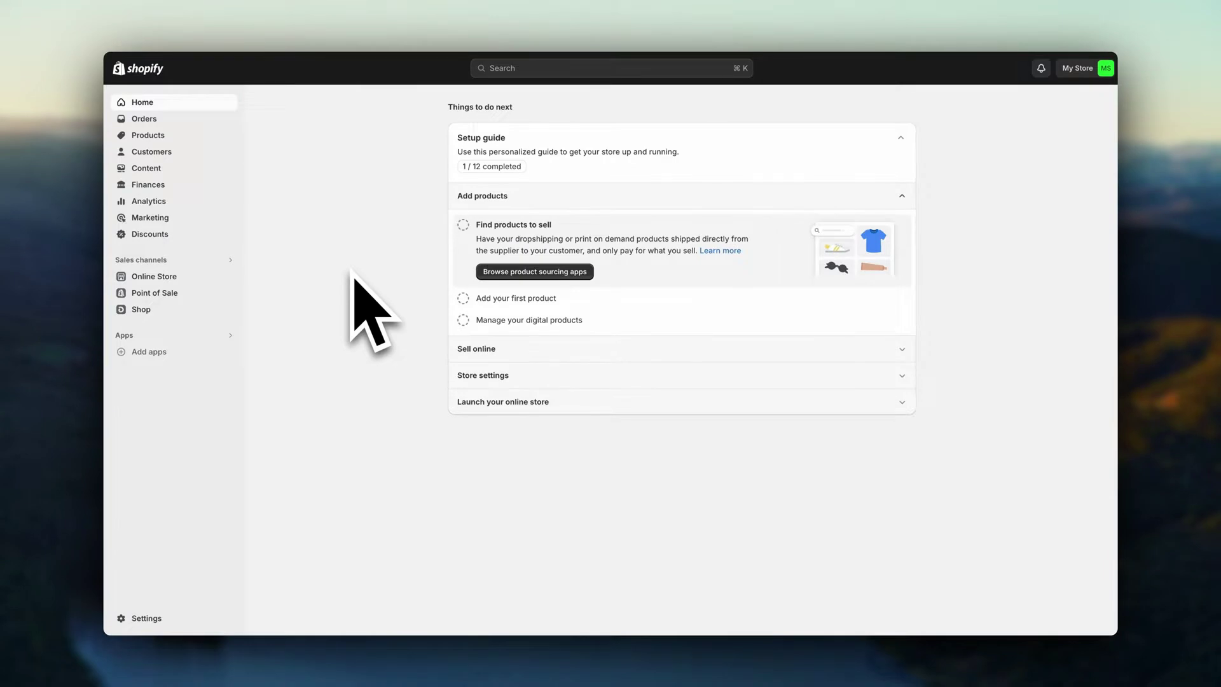
Go to Online Store > Themes, where Dawn is the current theme
click(154, 276)
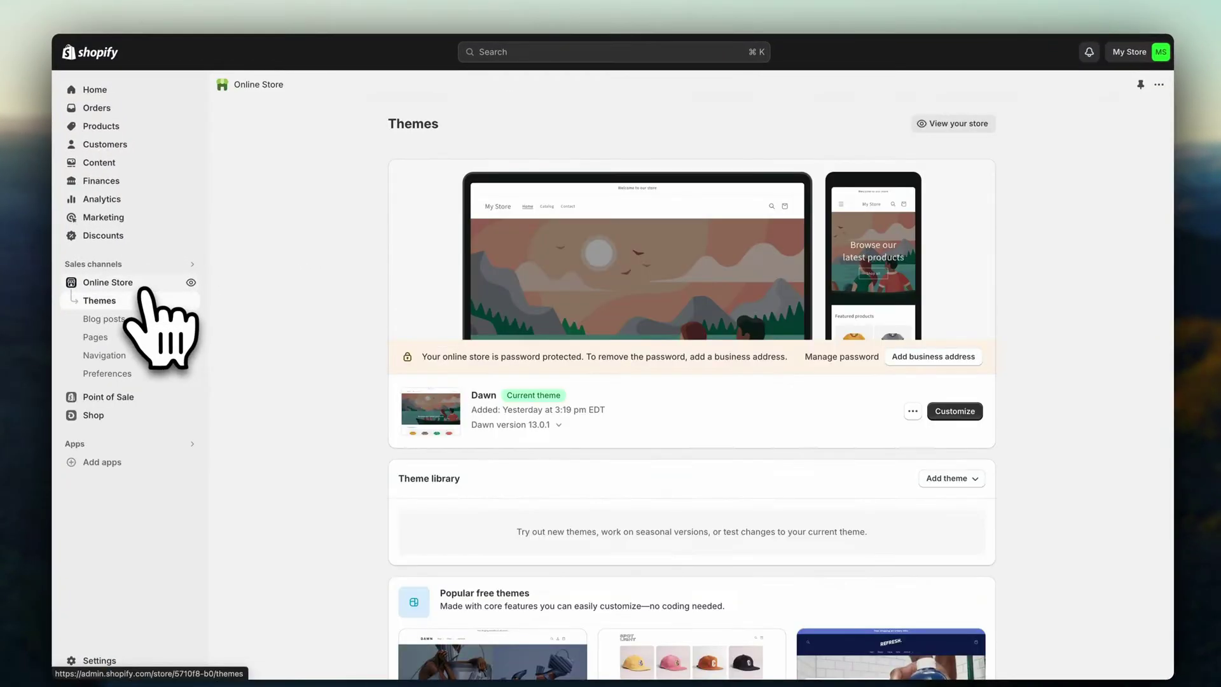
scroll(347, 353, down, 5)
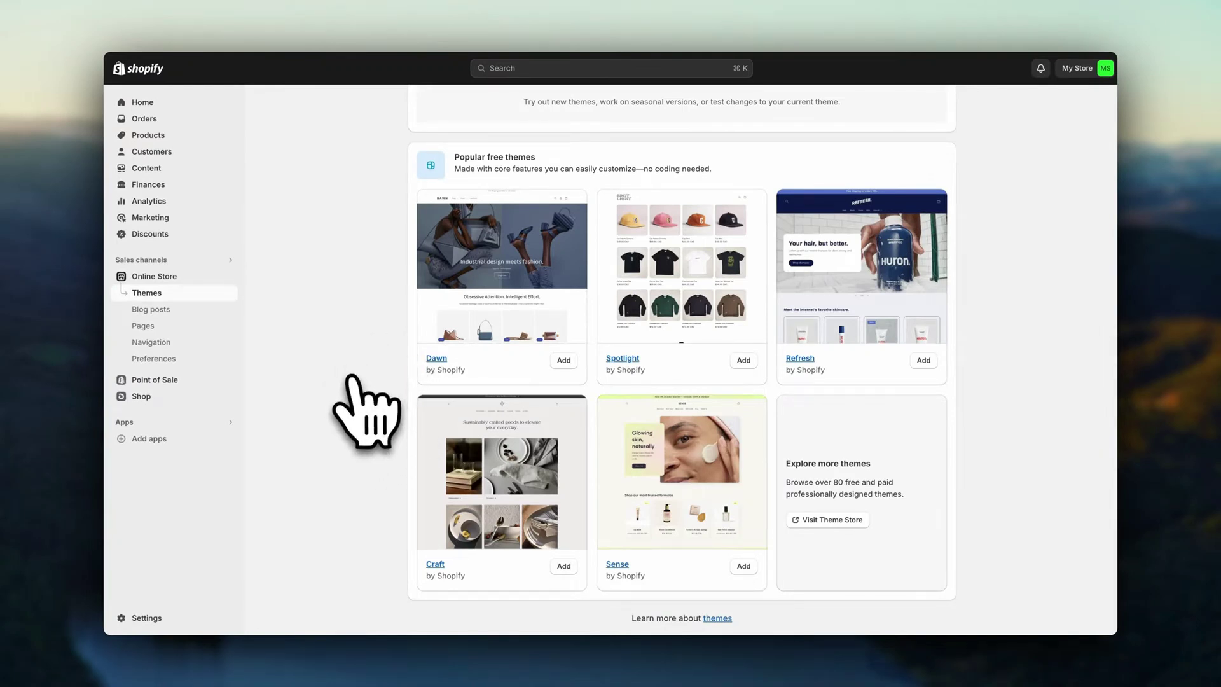
scroll(354, 382, up, 5)
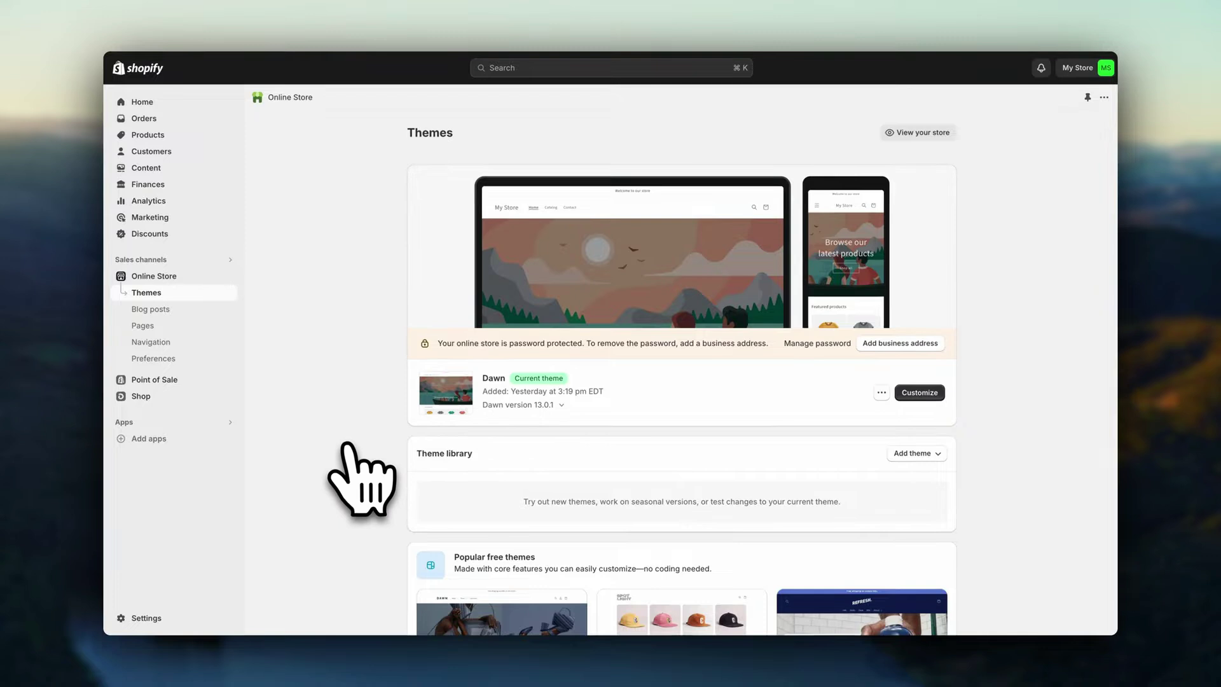
scroll(353, 458, down, 2)
scroll(352, 458, down, 3)
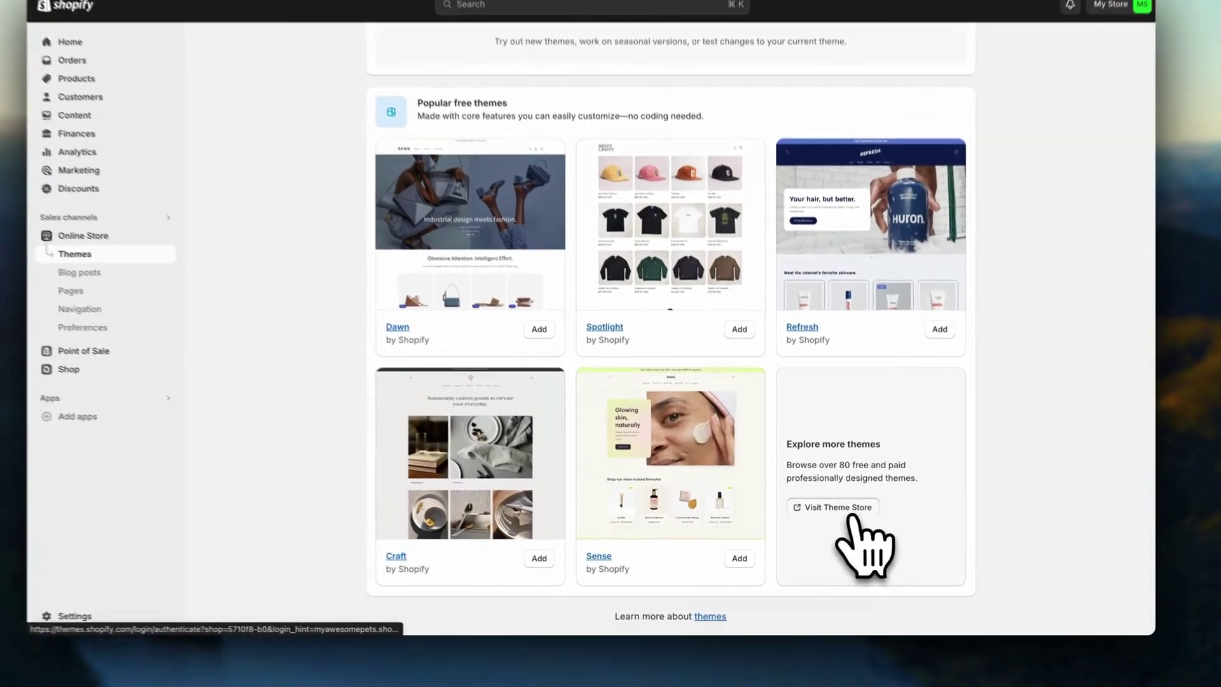
Browse the Theme Store and open the free Taste theme's detail page
click(847, 528)
scroll(878, 539, down, 2)
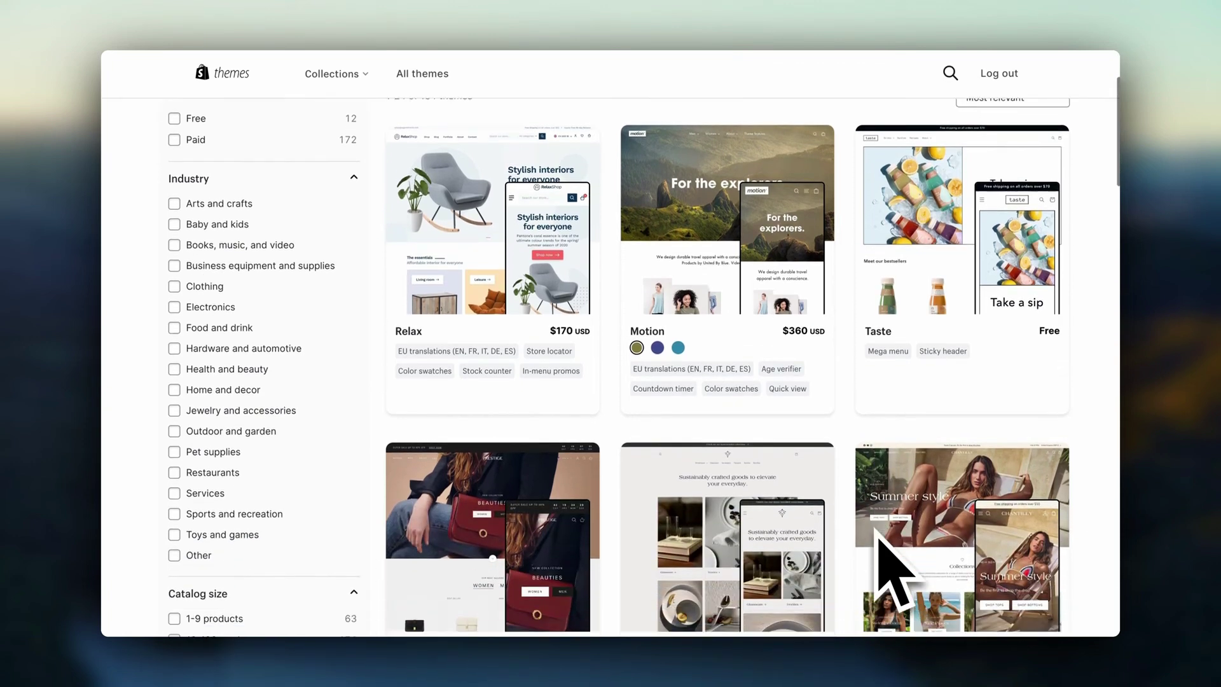
scroll(877, 536, down, 3)
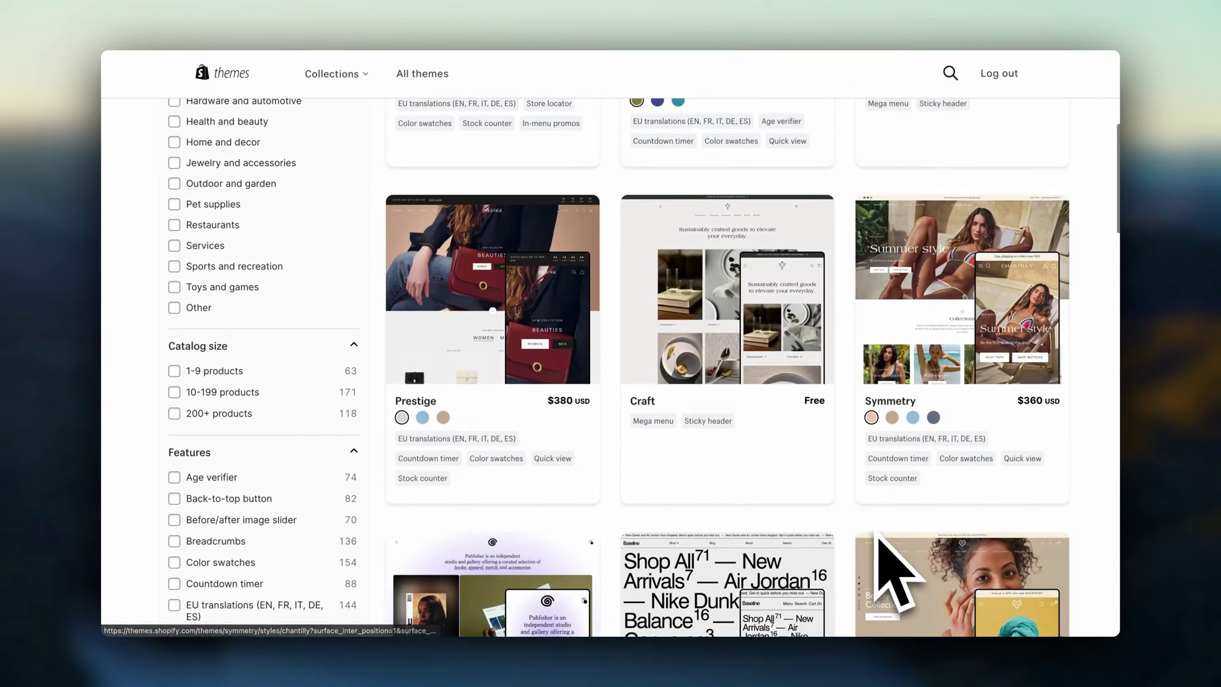
scroll(877, 542, down, 3)
scroll(882, 554, up, 6)
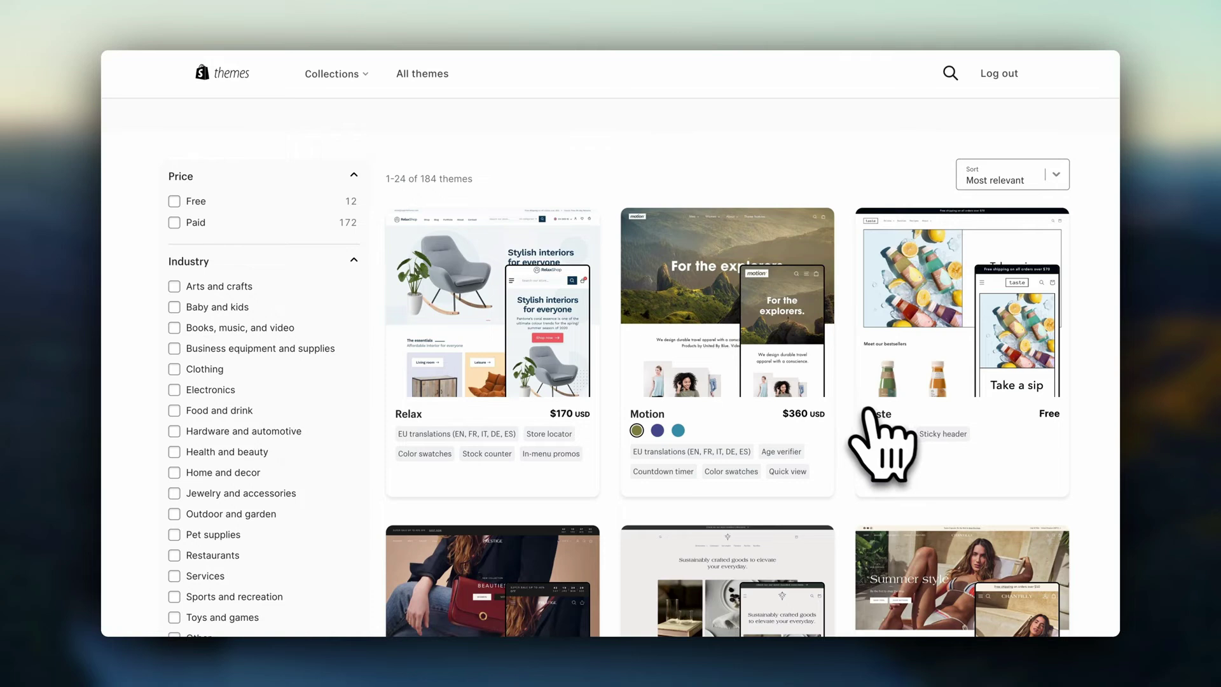
click(878, 414)
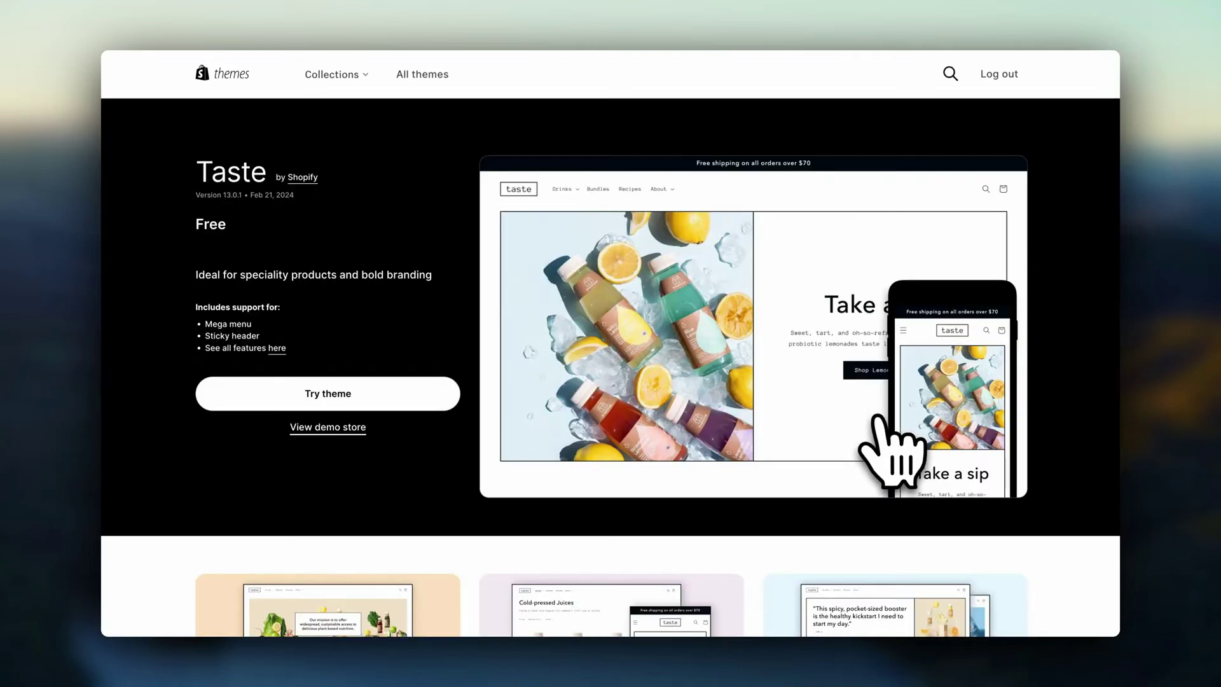